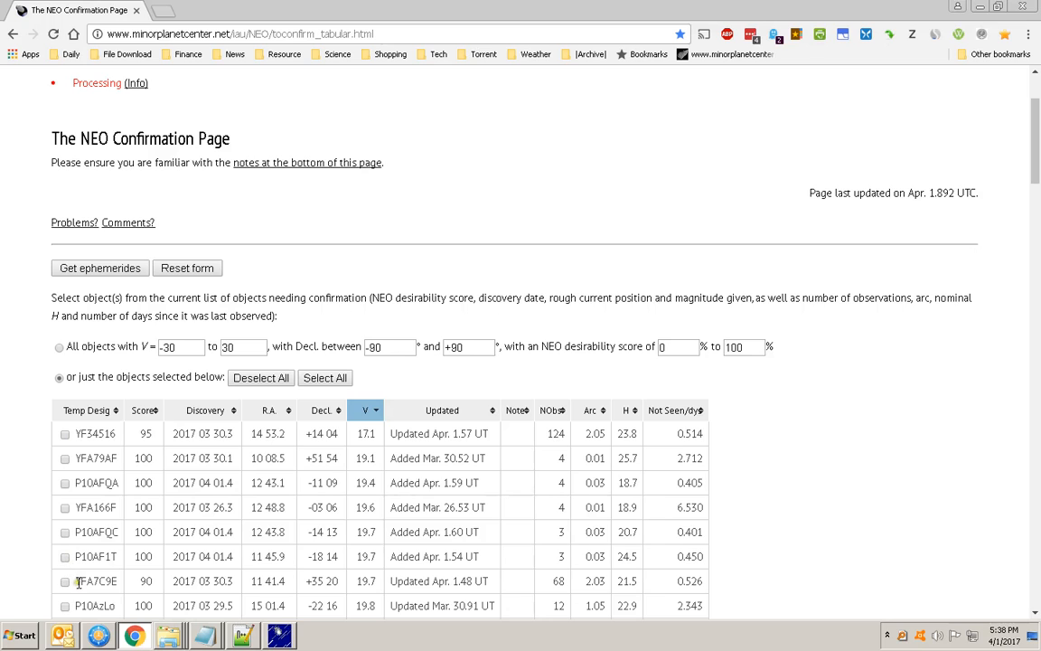
Switch to Notepad and examine the orbital element lines in 4.1.17 elm.txt from the first column to the trailing designations
key("alt+Tab")
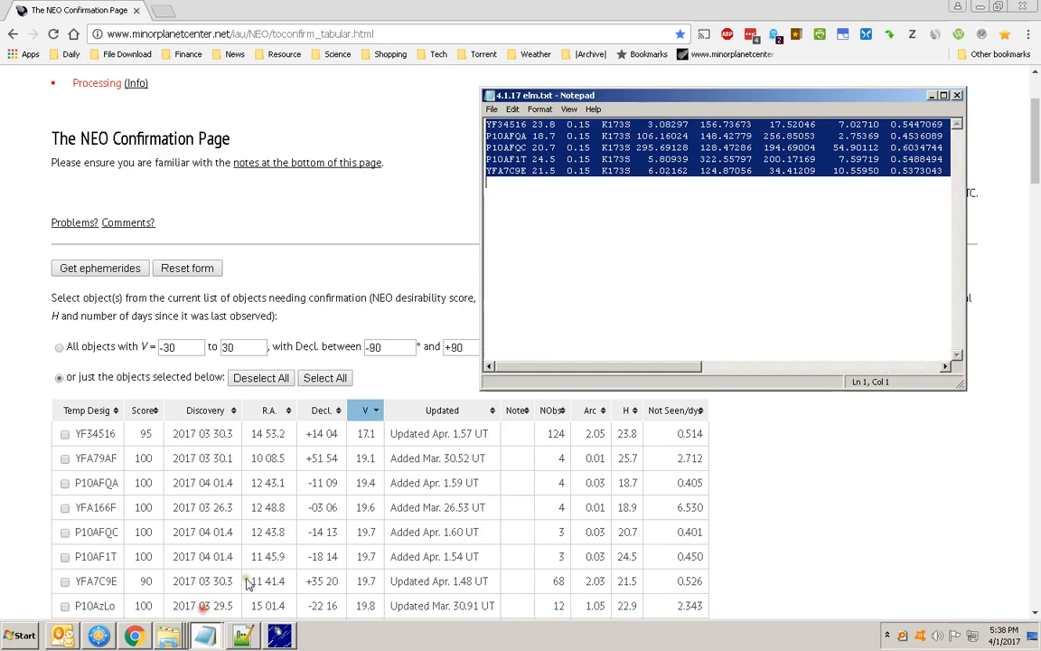
left_click(497, 136)
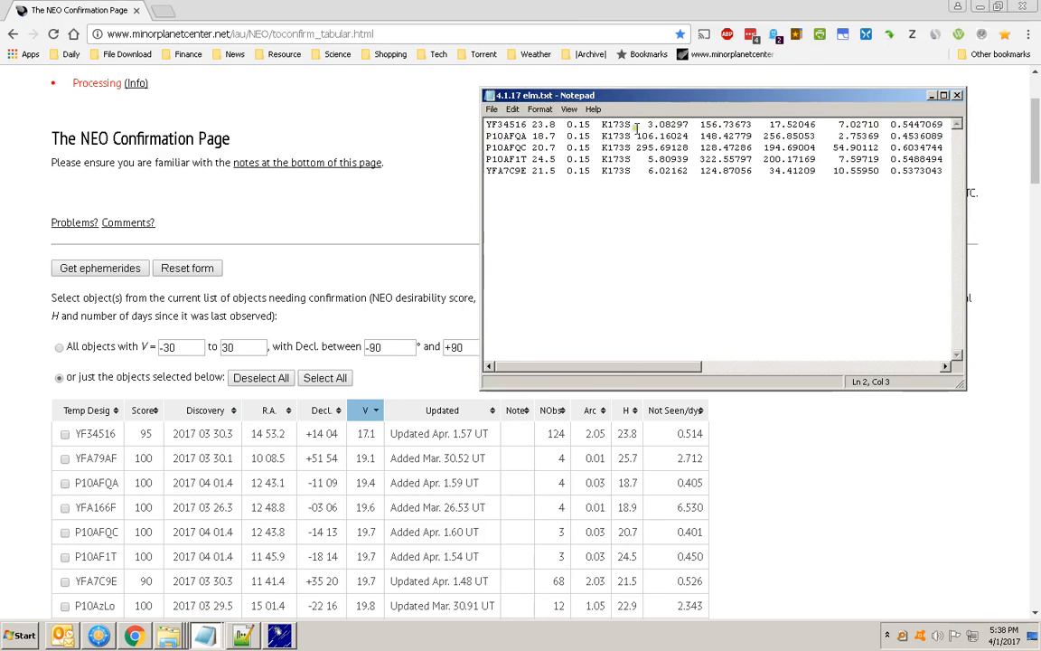
left_click_drag(667, 366, 909, 361)
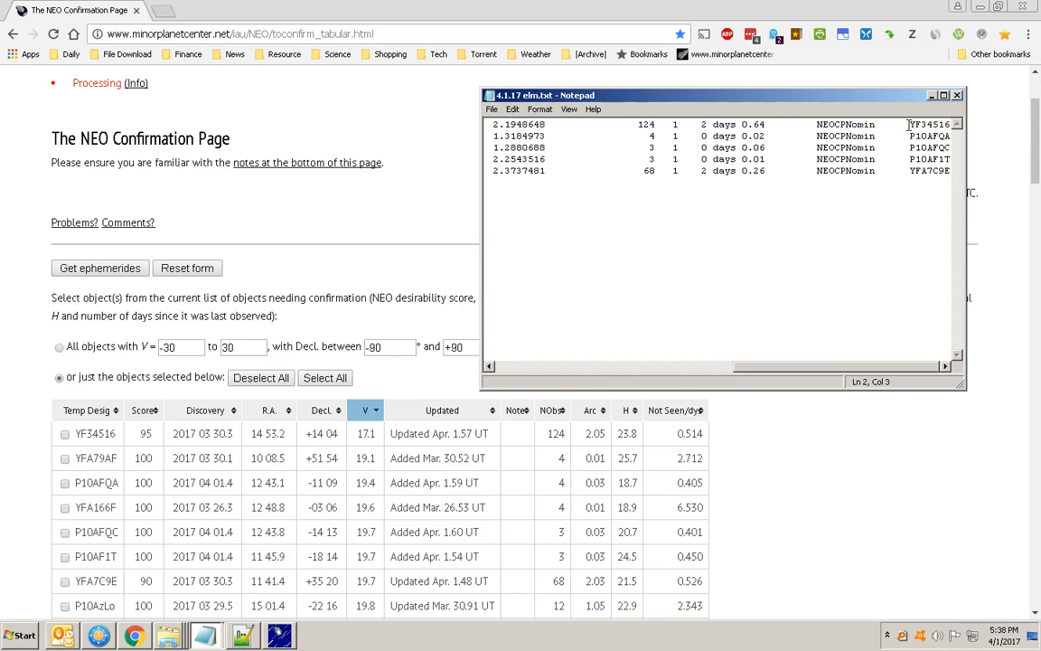
left_click(503, 367)
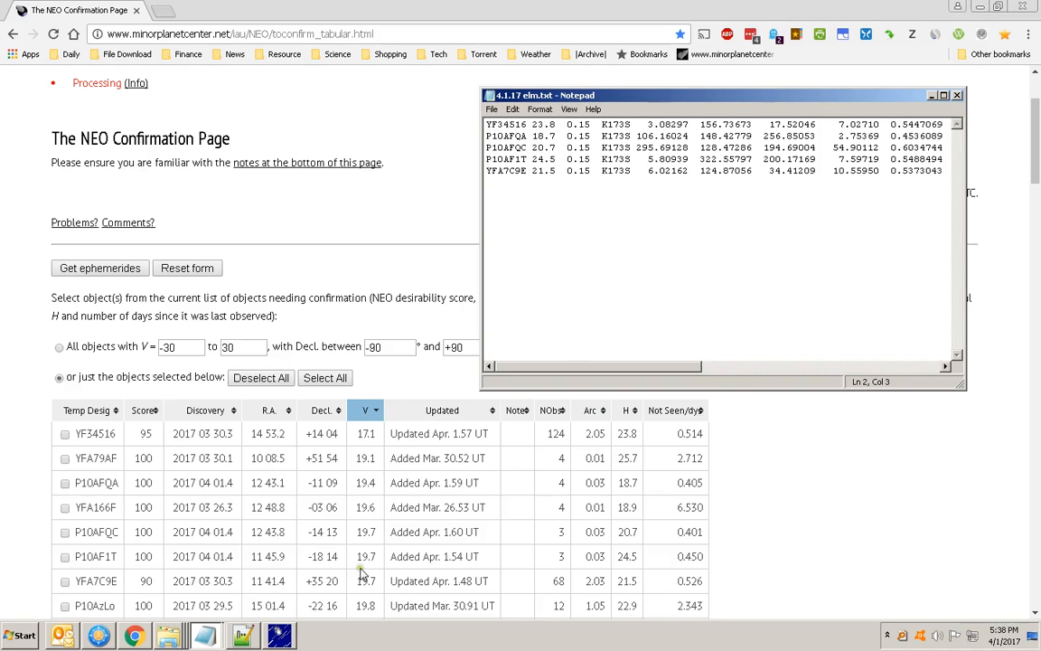
Switch to Astrometrica and review its commands for downloading and updating MPCOrb
left_click(280, 636)
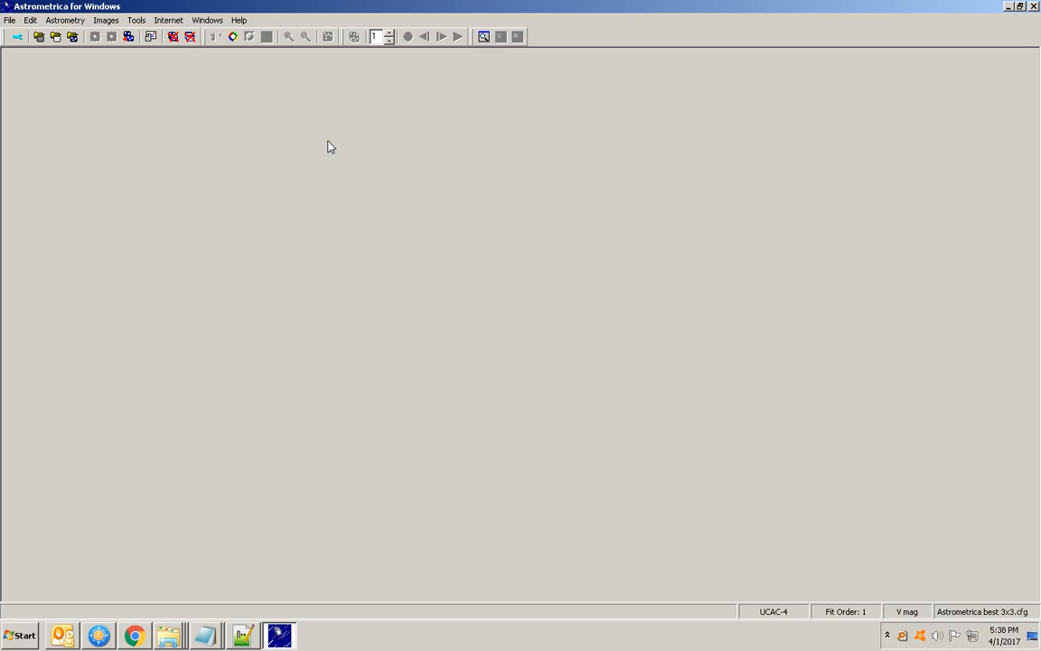
left_click(169, 22)
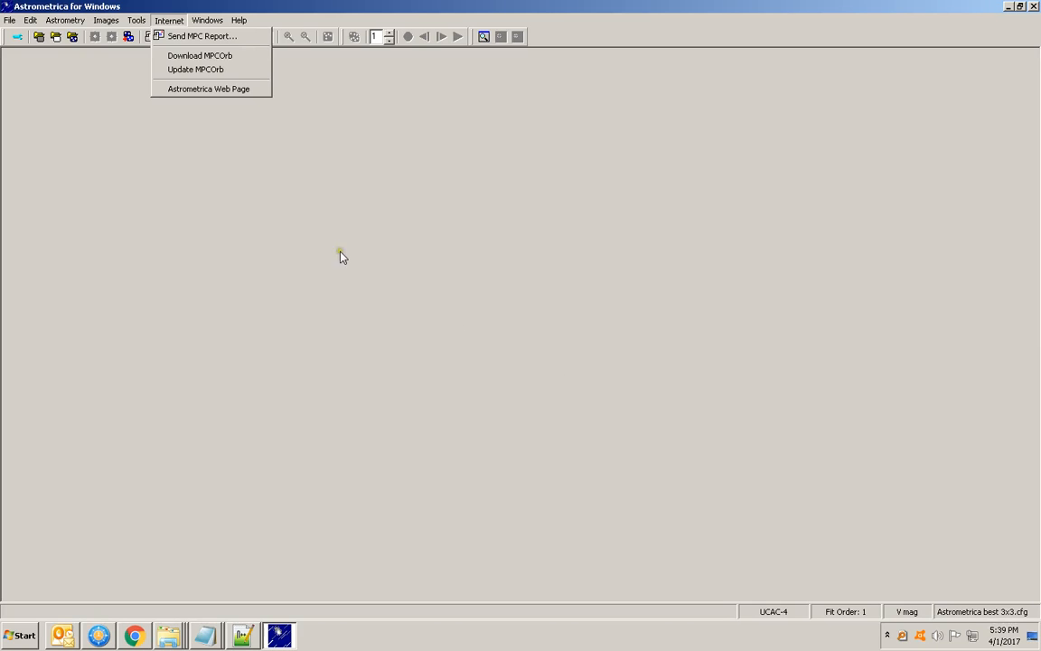
left_click(440, 467)
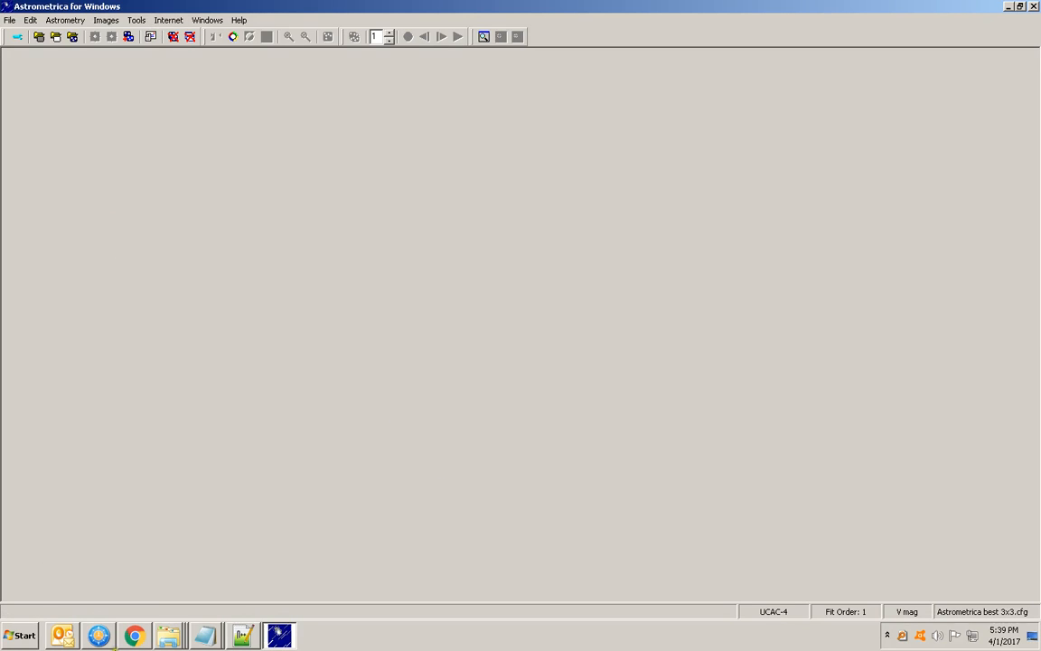
Switch to FreeCommander and open MPCOrb.dat from the Astrometrica Tutorials folder in Notepad++
left_click(99, 637)
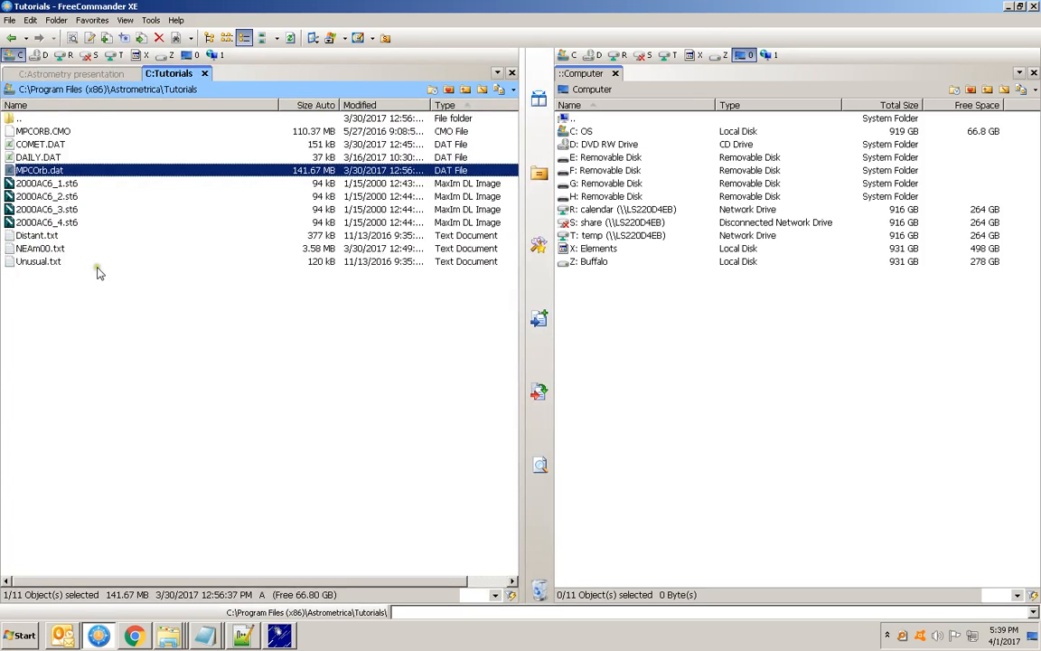
double_click(18, 117)
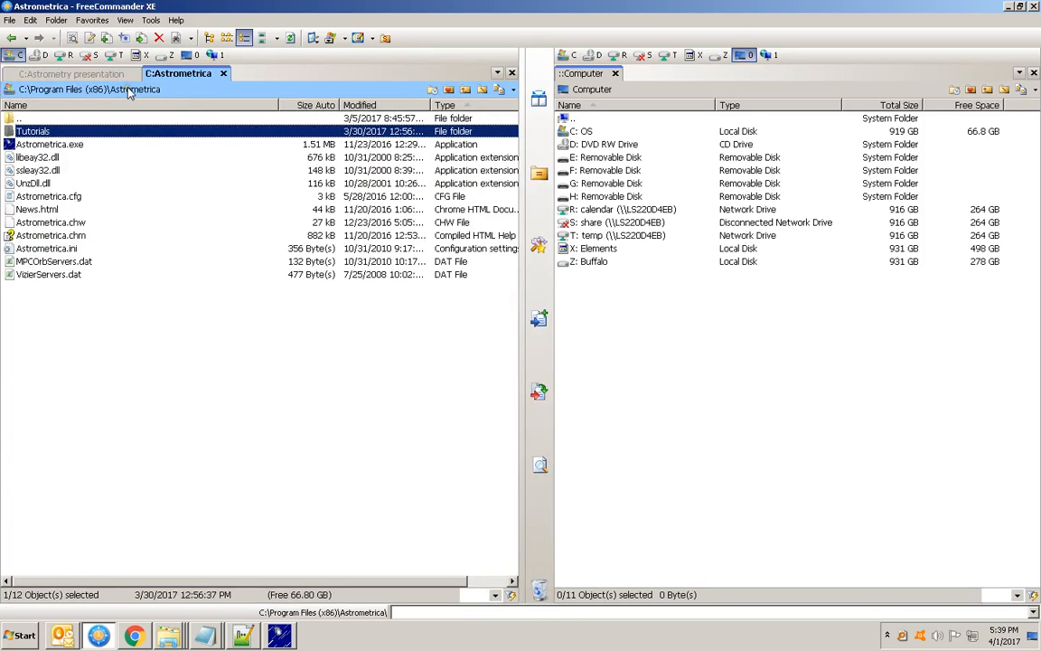
double_click(27, 133)
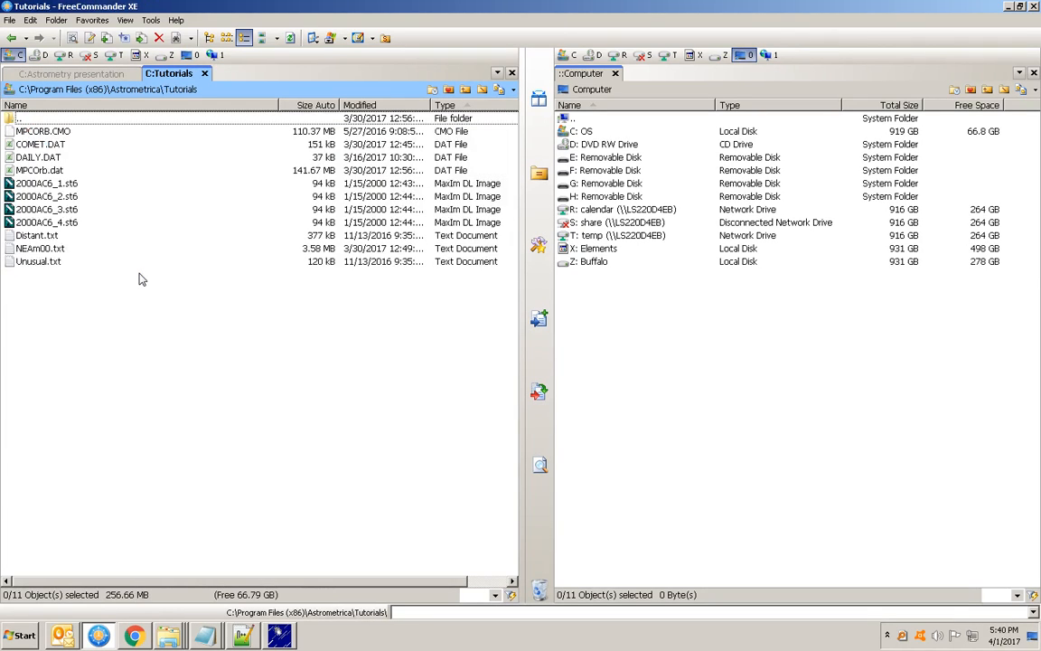
left_click(38, 170)
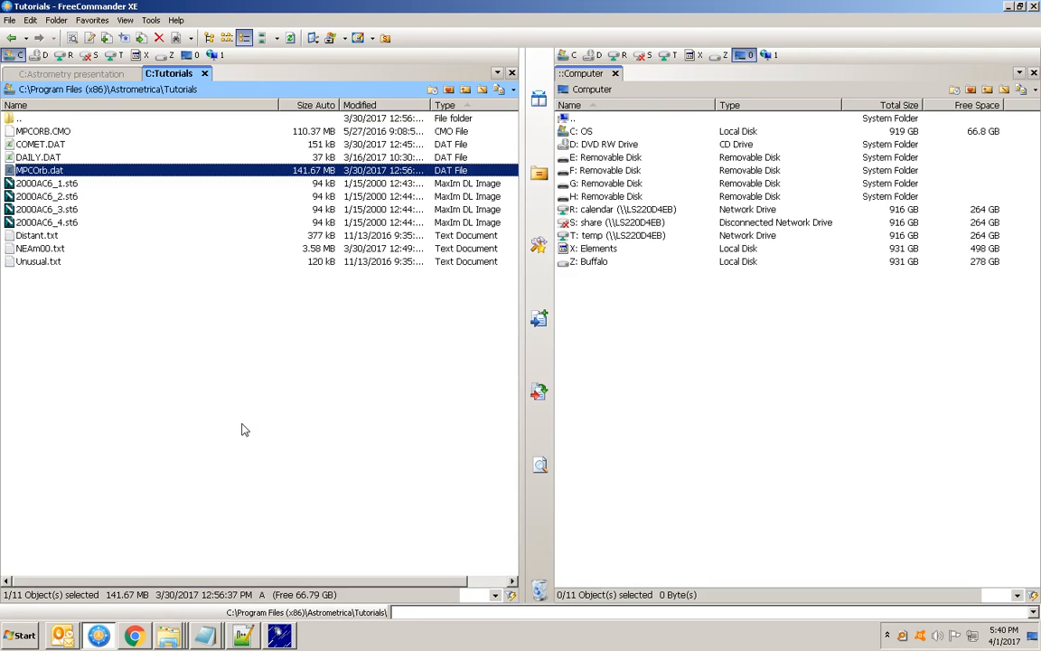
left_click(243, 636)
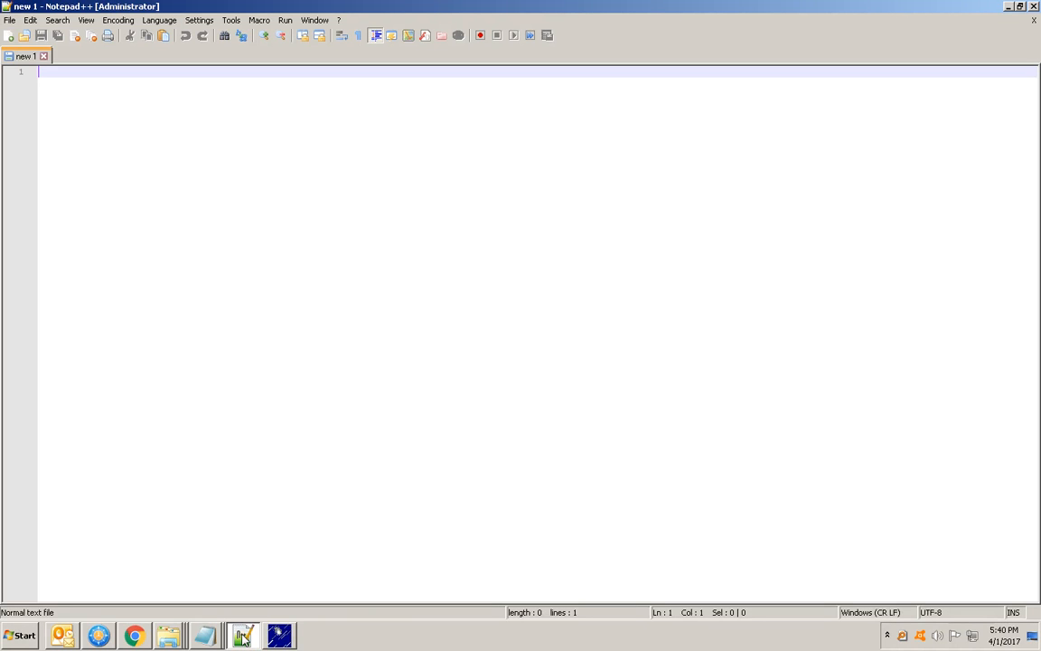
left_click(98, 636)
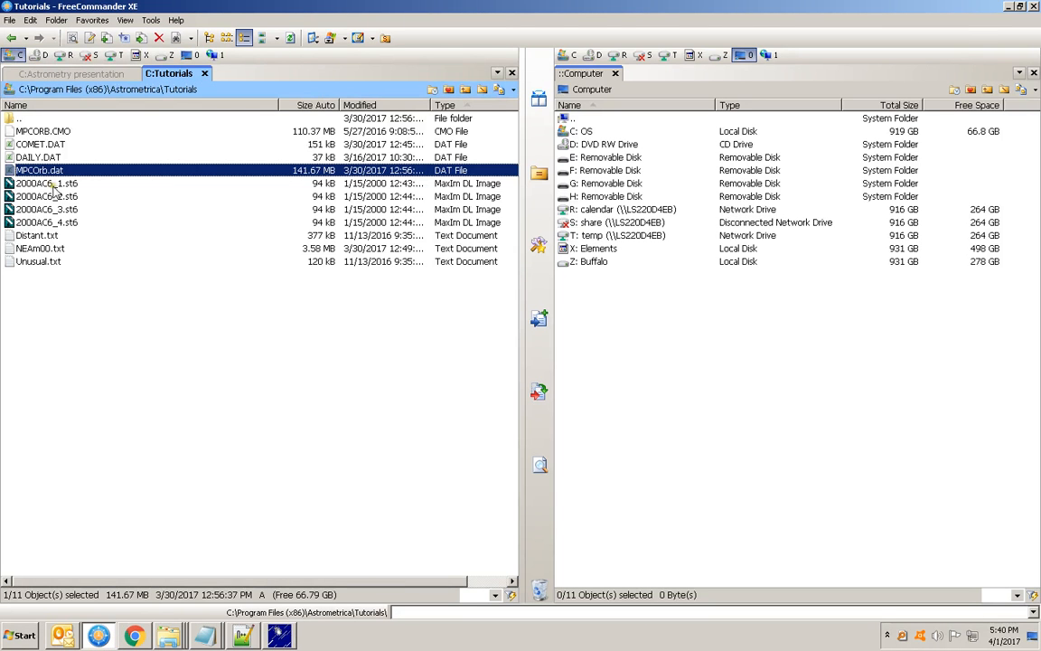
left_click_drag(36, 172, 107, 197)
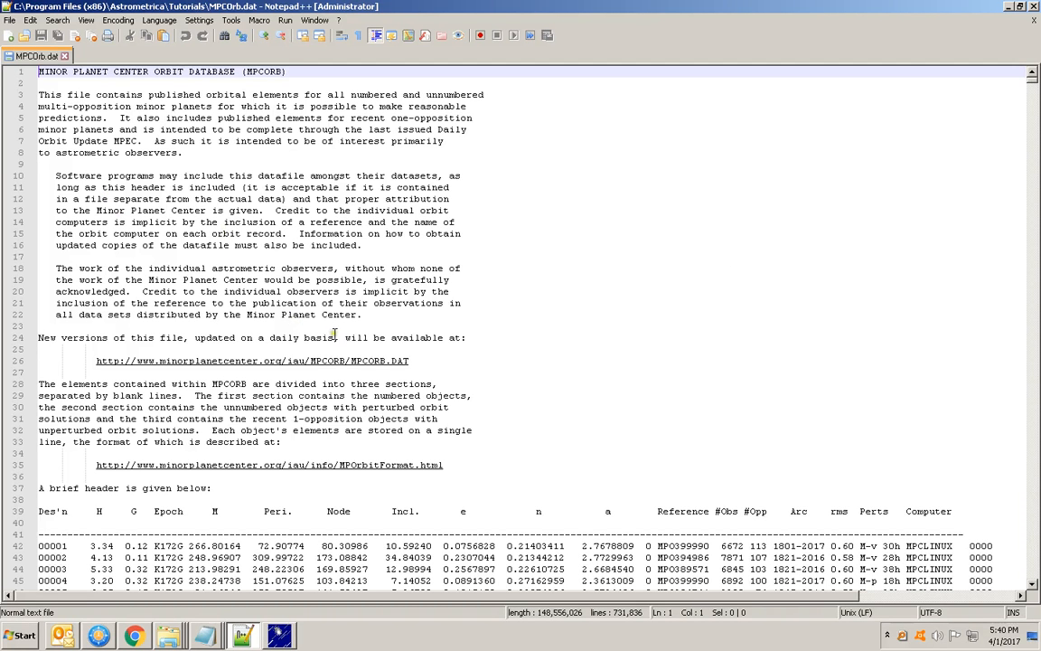
Copy all the object lines, YF34516 through YFA7C9E, from 4.1.17 elm.txt in Notepad
scroll(334, 337, "down", 2)
scroll(335, 337, "down", 2)
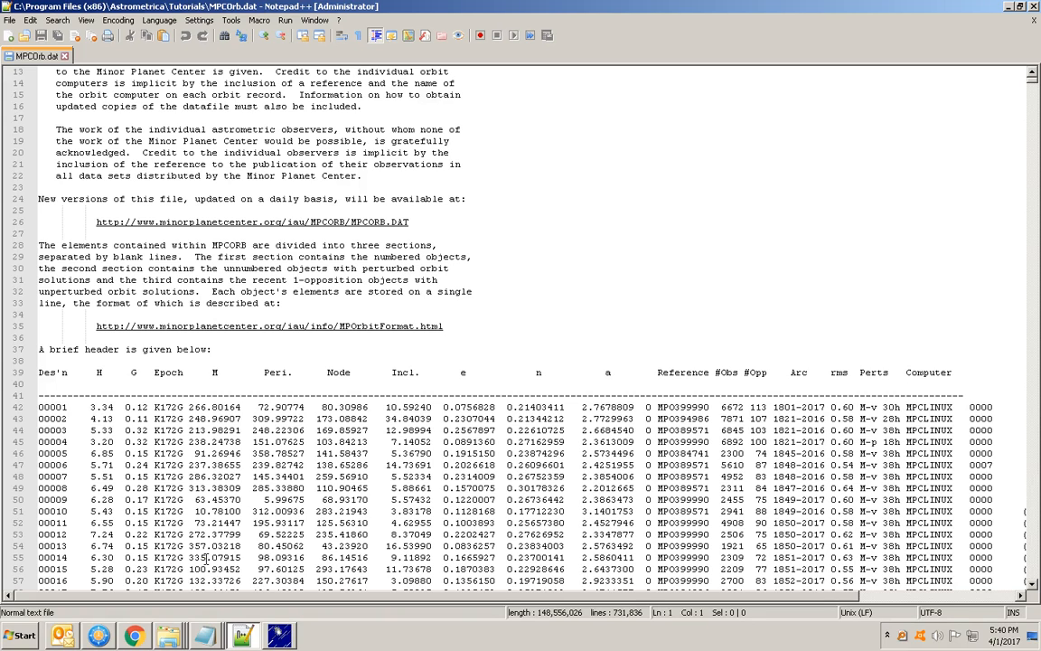
left_click(204, 637)
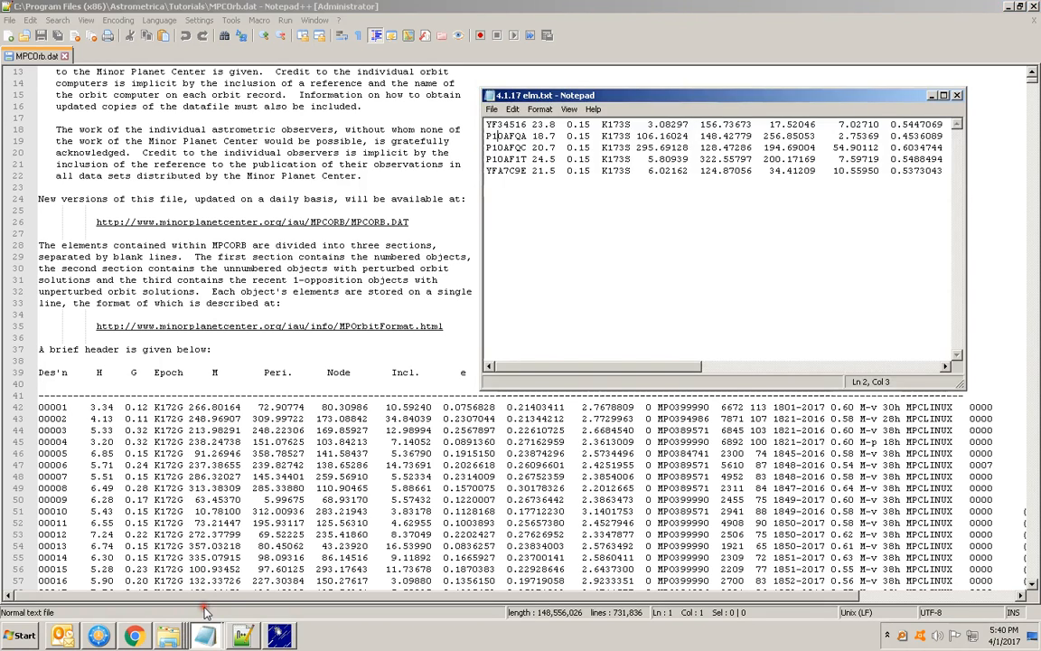
left_click_drag(485, 124, 485, 187)
right_click(522, 147)
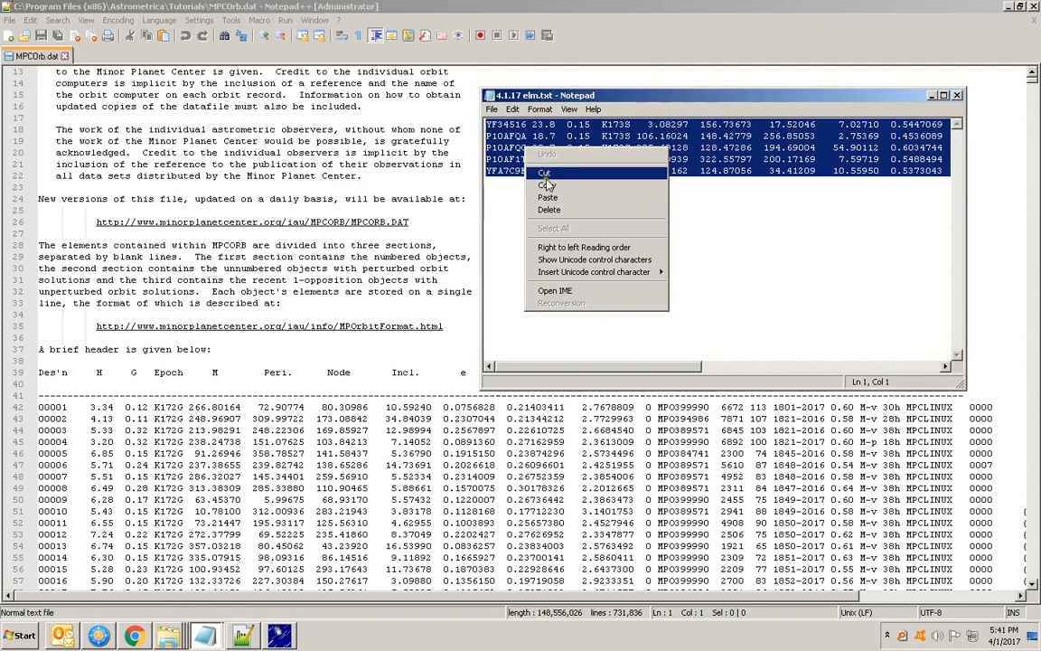
left_click(546, 188)
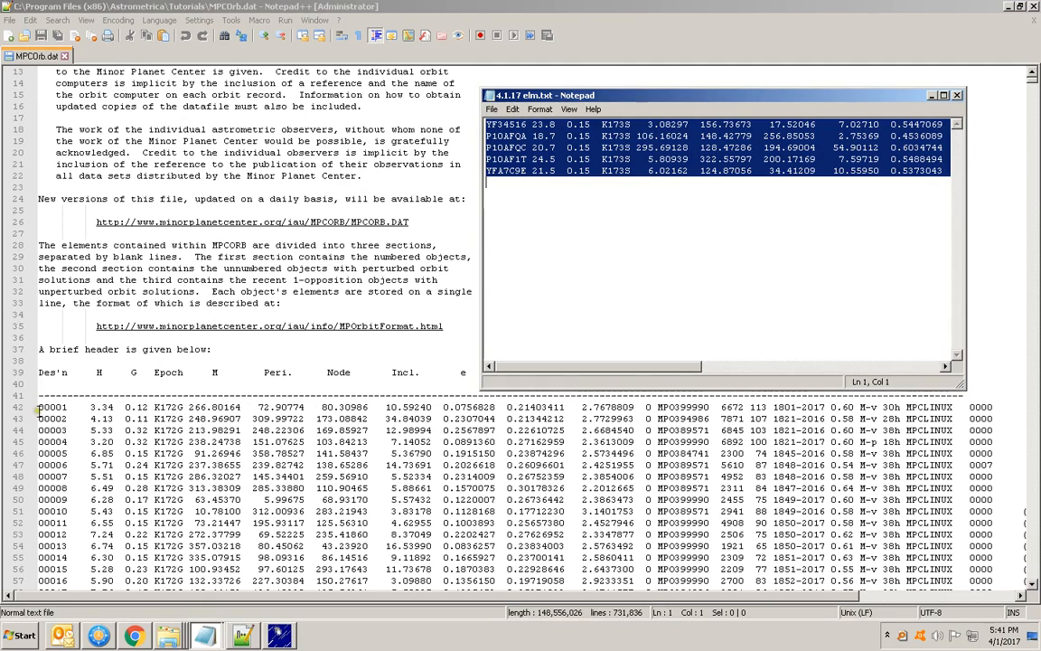
Paste the copied lines directly above the 00001 record in MPCOrb.dat in Notepad++ and remove the leftover blank line
left_click(39, 408)
key("Return")
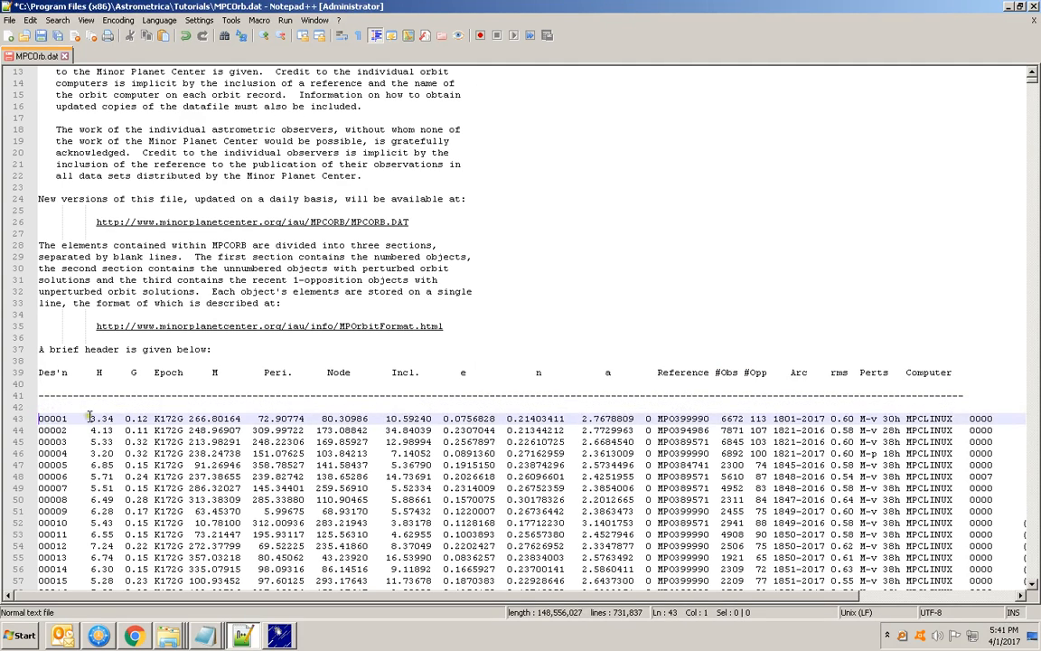
left_click(42, 404)
right_click(41, 404)
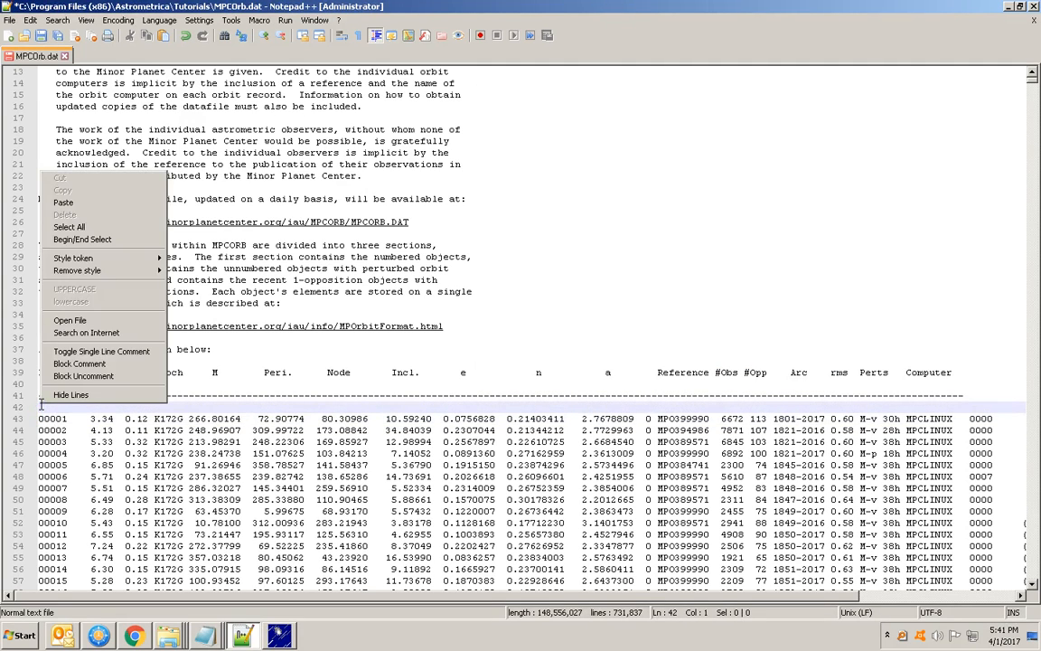
left_click(69, 201)
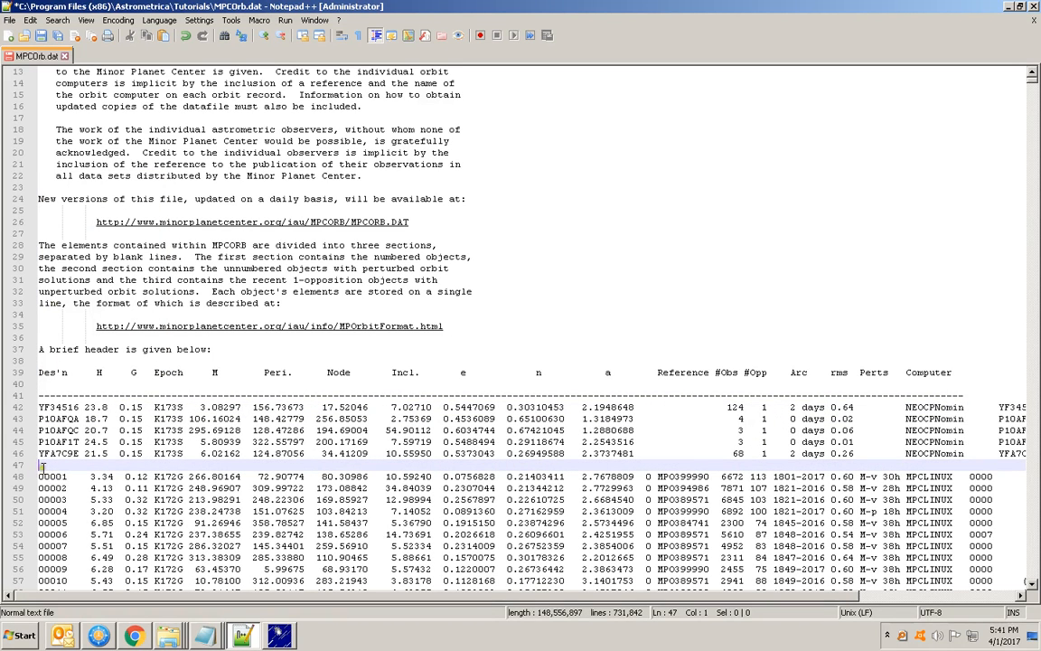
key("Delete")
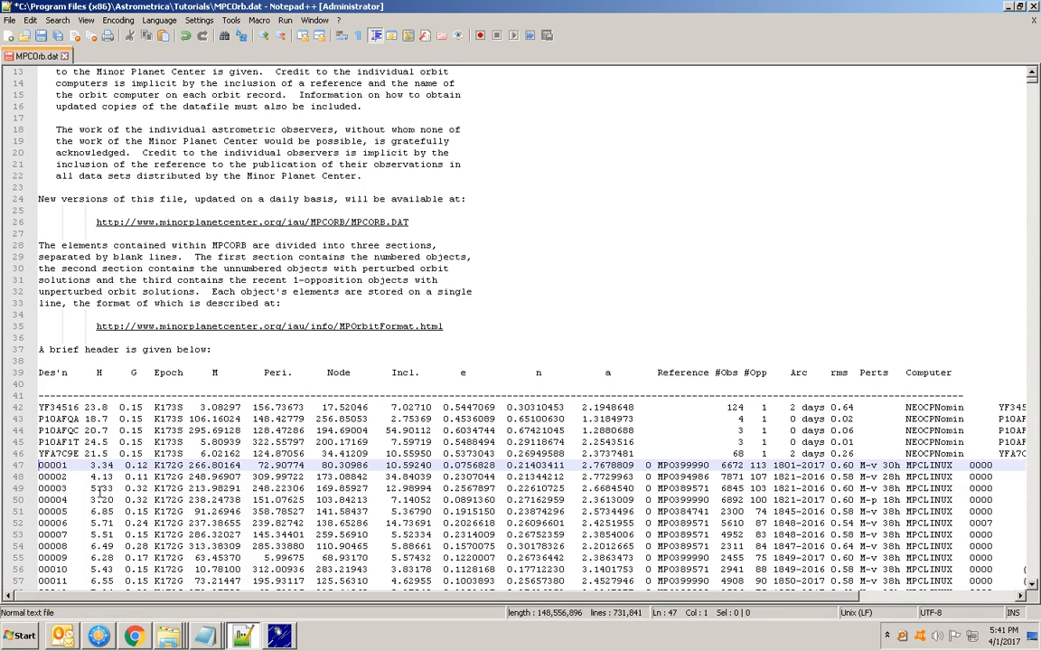
Insert one space between the H and G values in each of the five pasted lines to align the G column
left_click(113, 407)
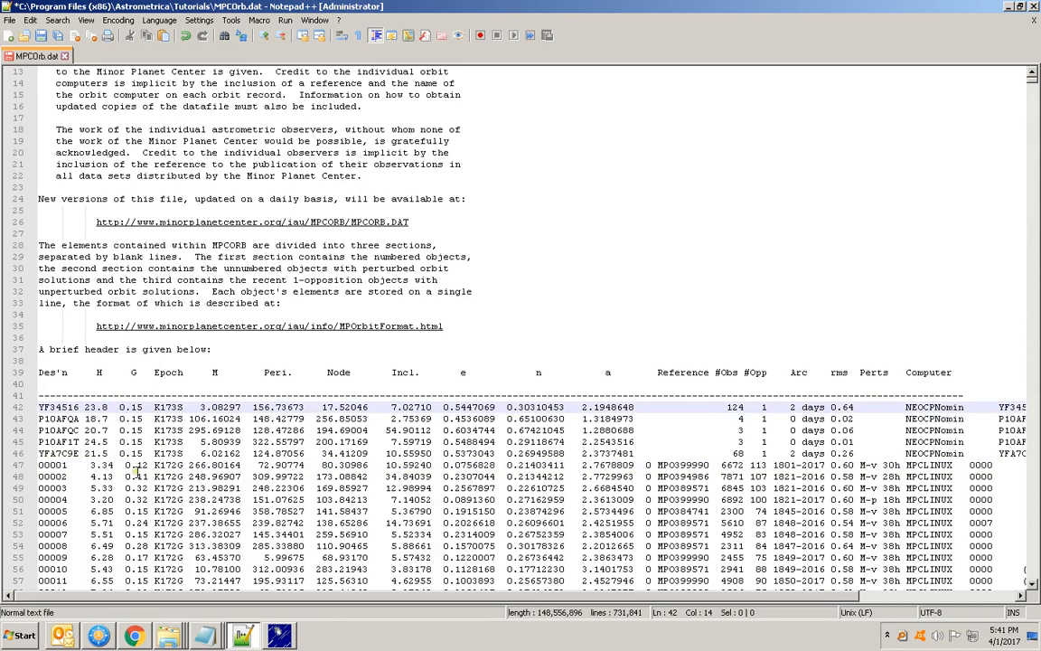
key("Left")
key("Down")
key("Left")
key("Down")
key("Left")
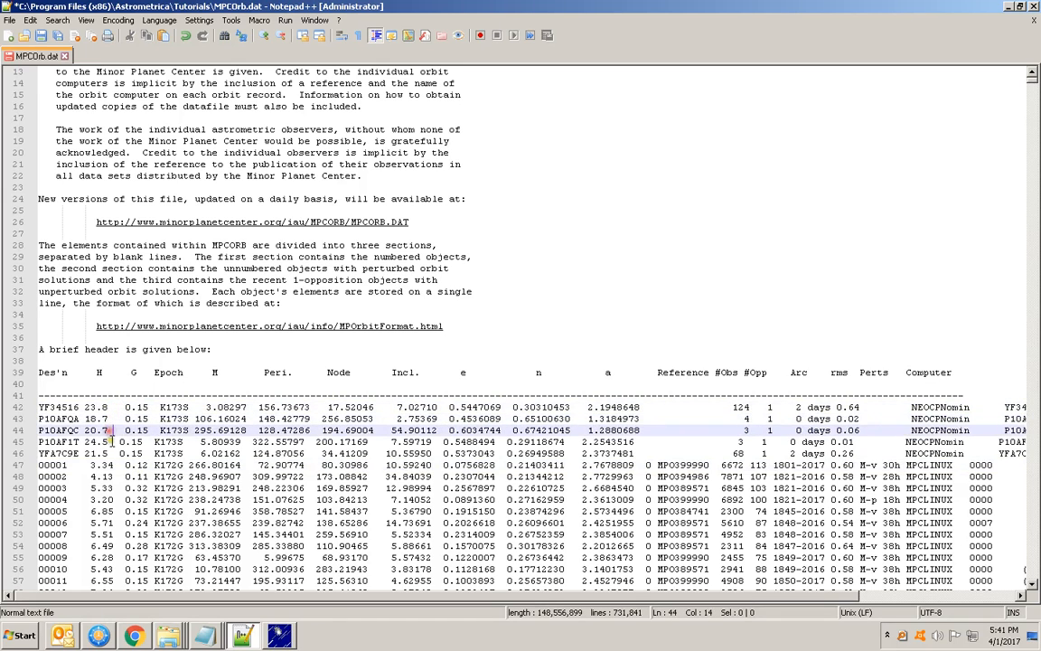
key("Down")
key("Left")
key("Down")
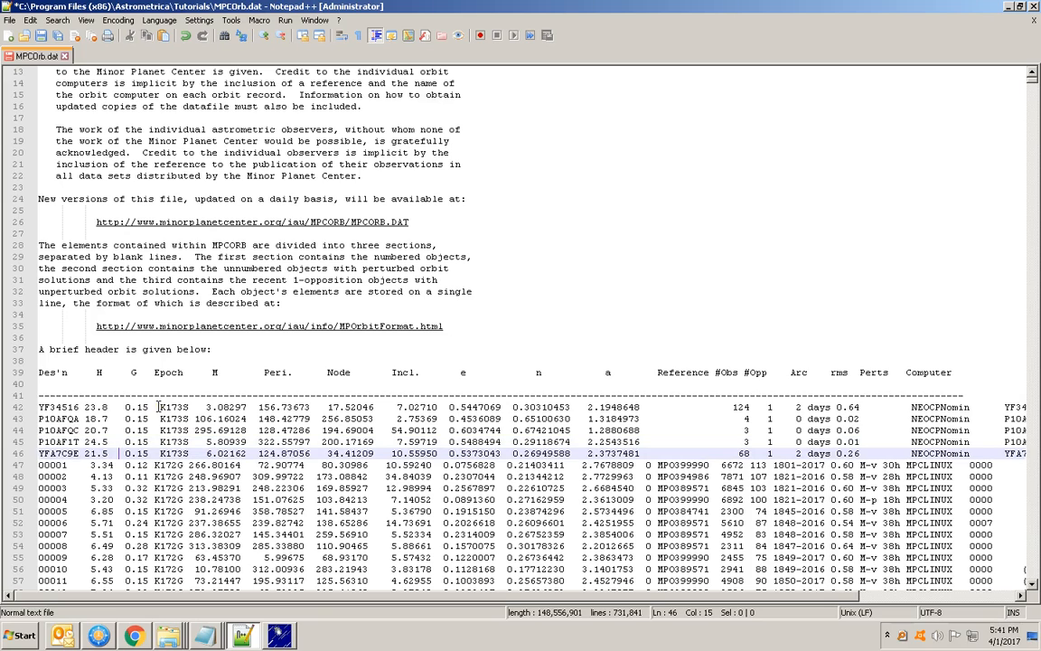
Delete one space before the K173S epoch in each of the five pasted lines to align it with the Epoch column below
left_click(155, 407)
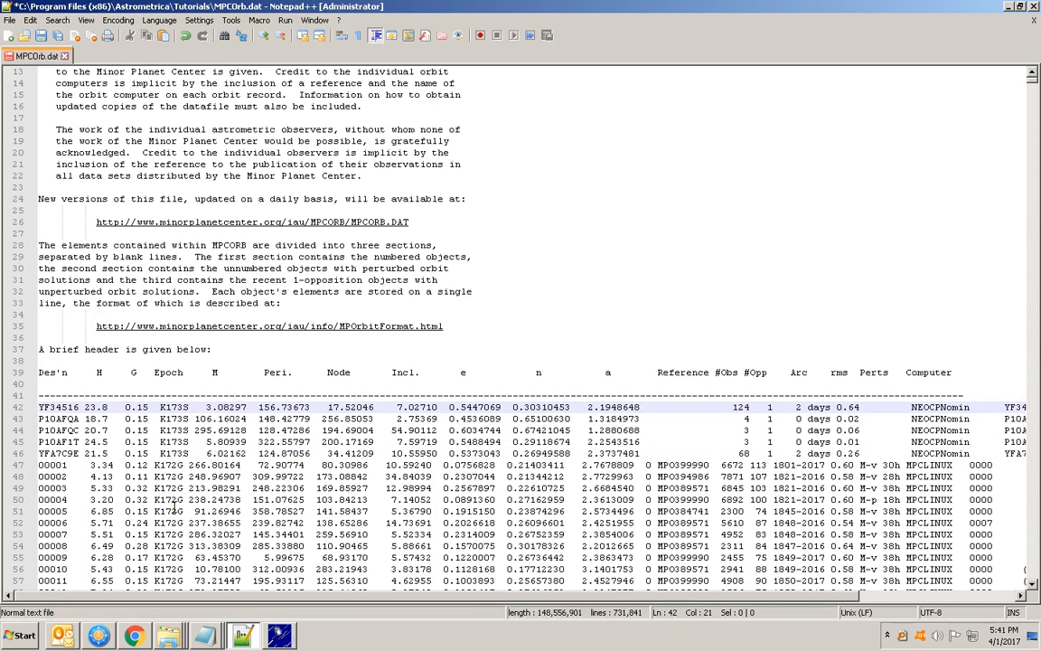
key("Down")
key("Delete")
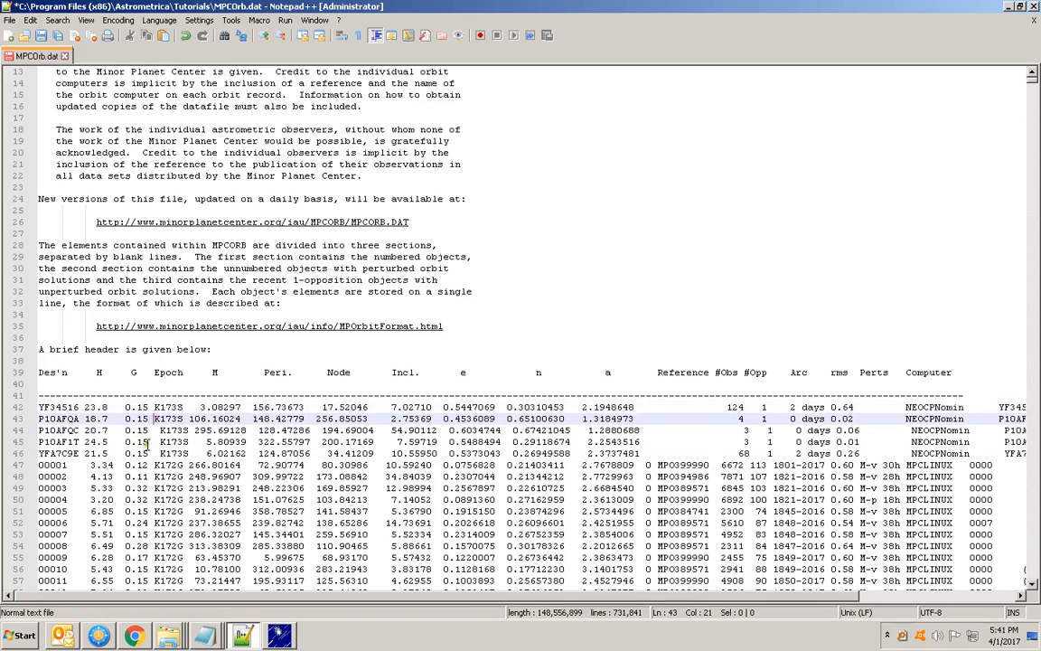
key("Down")
key("Delete")
key("Down")
key("Delete")
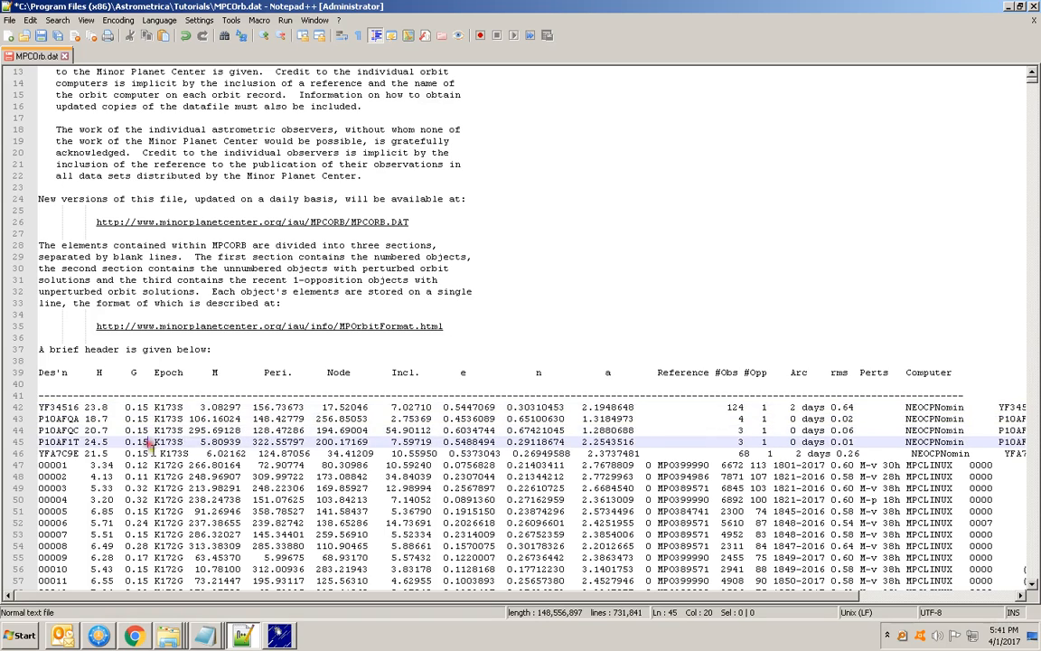
key("Down")
key("Delete")
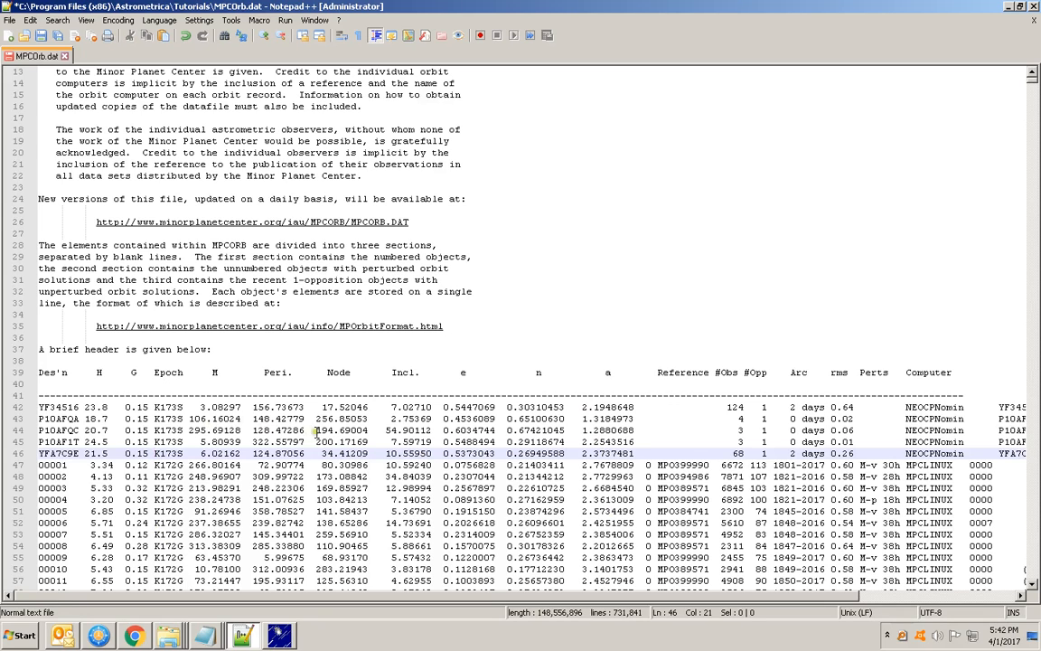
Insert five spaces before the trailing designation in each of the five pasted lines, aligning it with the (1) number in the Ceres record
left_click_drag(695, 599, 780, 600)
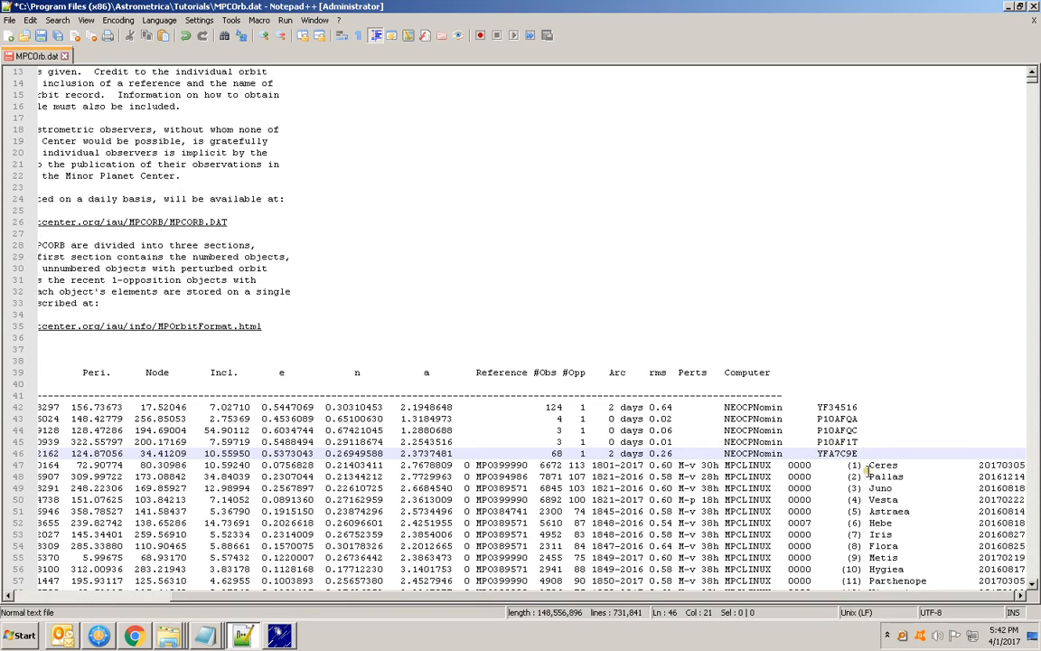
key("End")
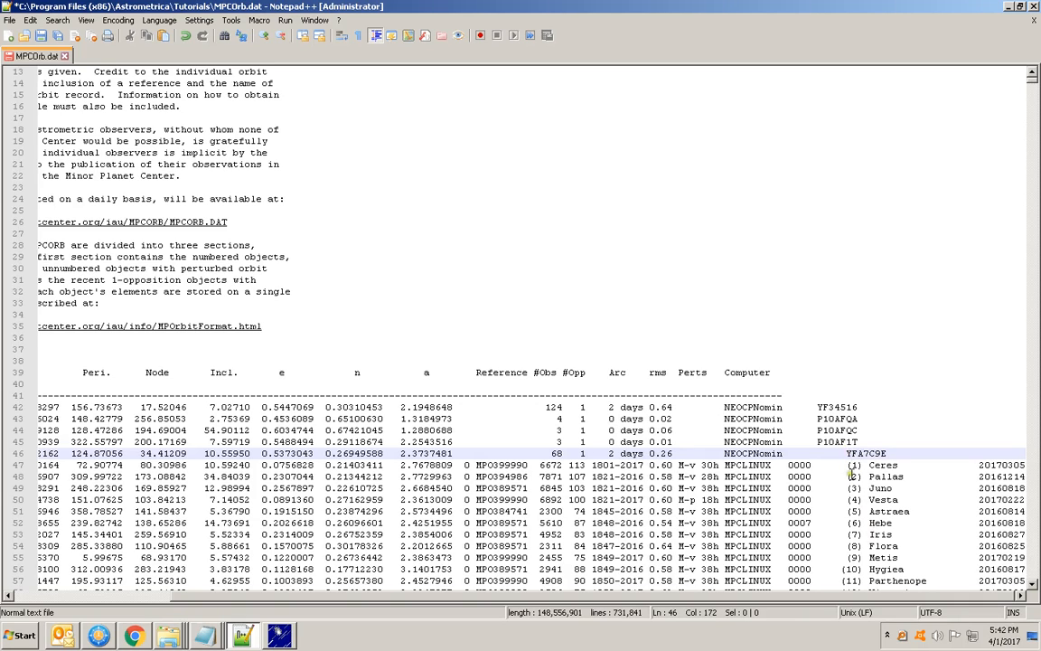
left_click(818, 442)
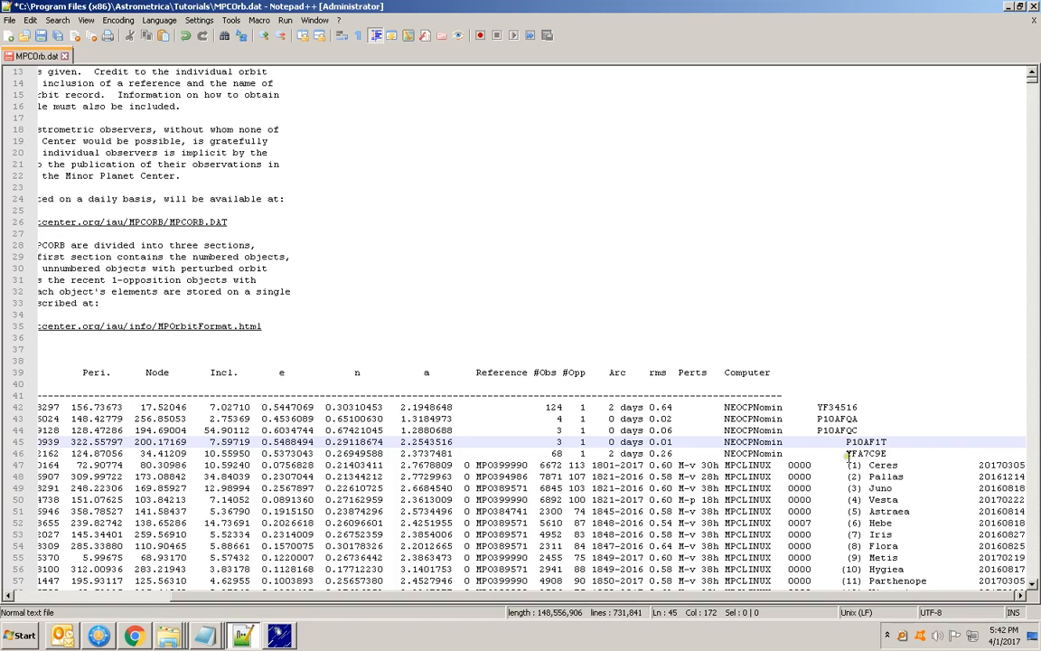
left_click(818, 430)
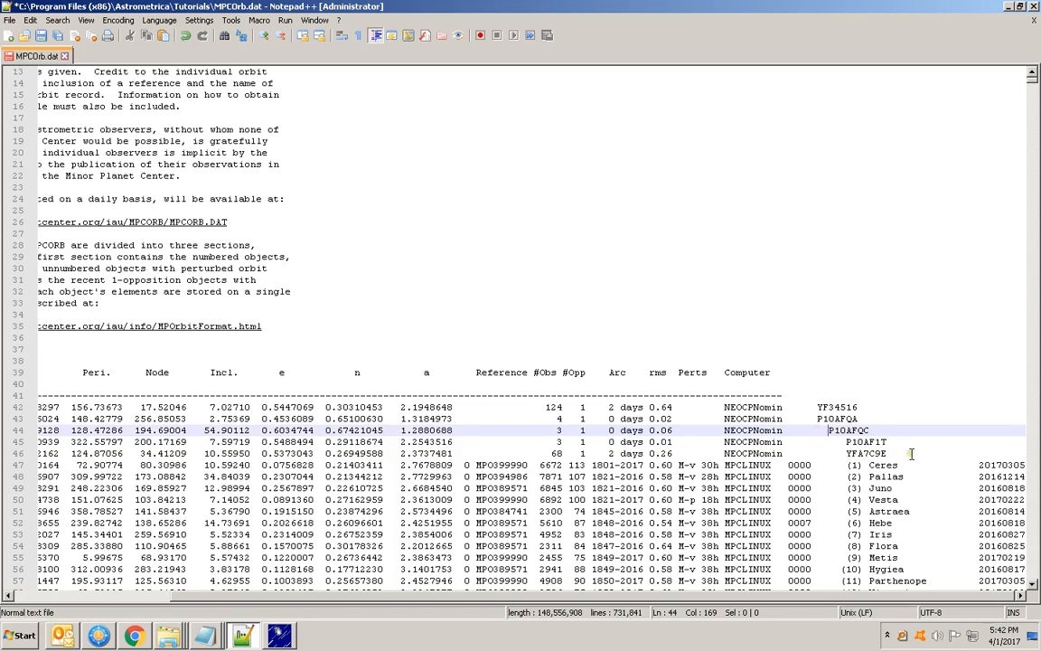
left_click(818, 419)
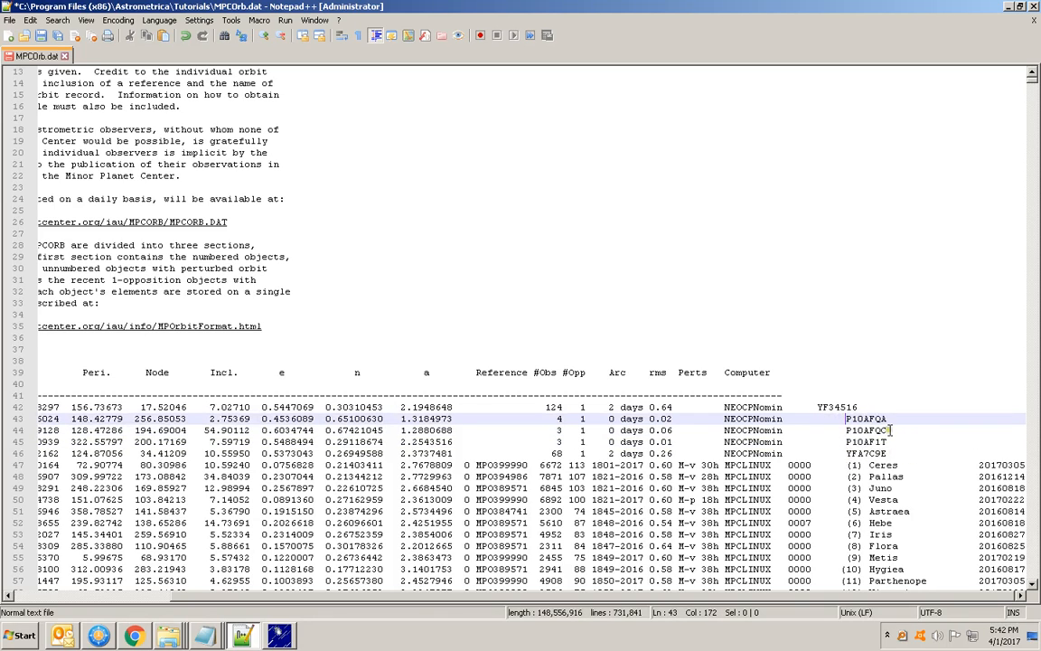
left_click(819, 408)
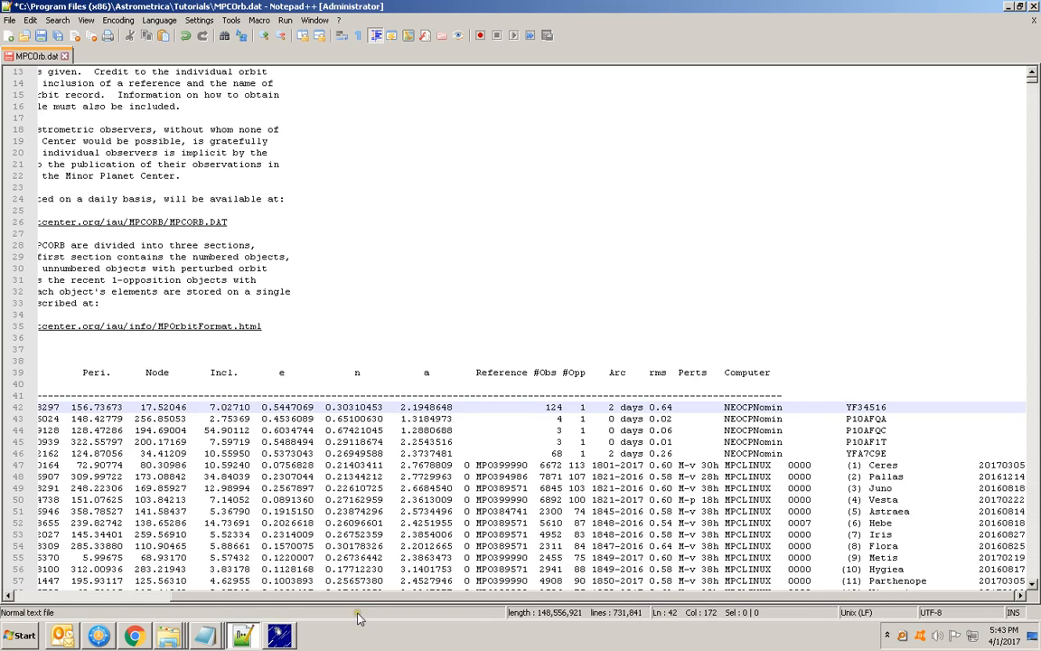
Save the edited MPCOrb.dat file, switch to Astrometrica and reload MPCOrb there
left_click_drag(341, 596, 181, 597)
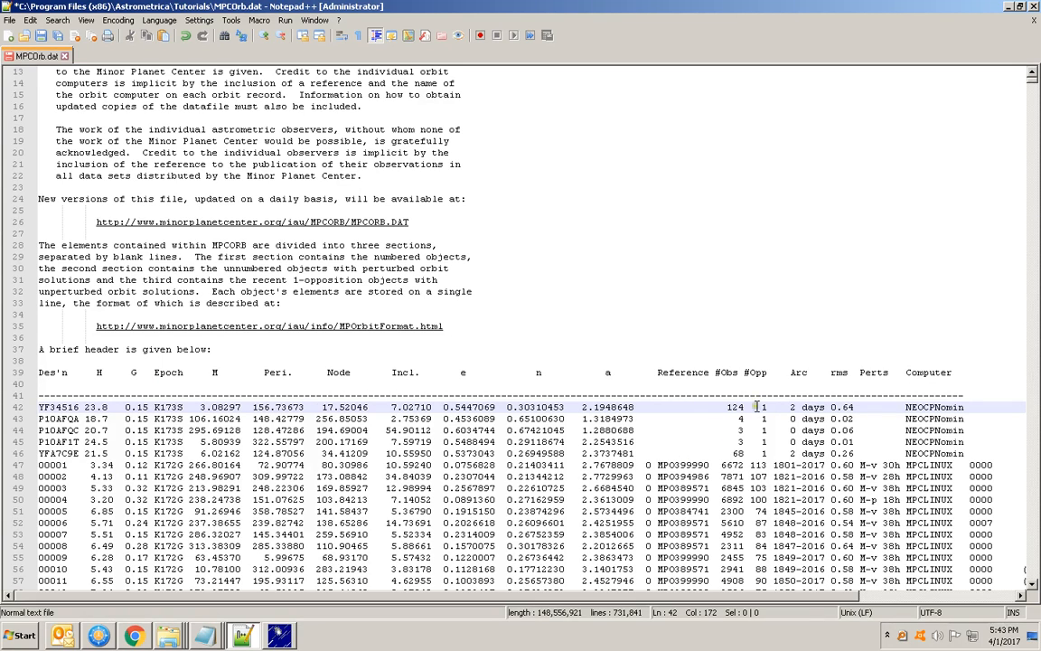
left_click(41, 36)
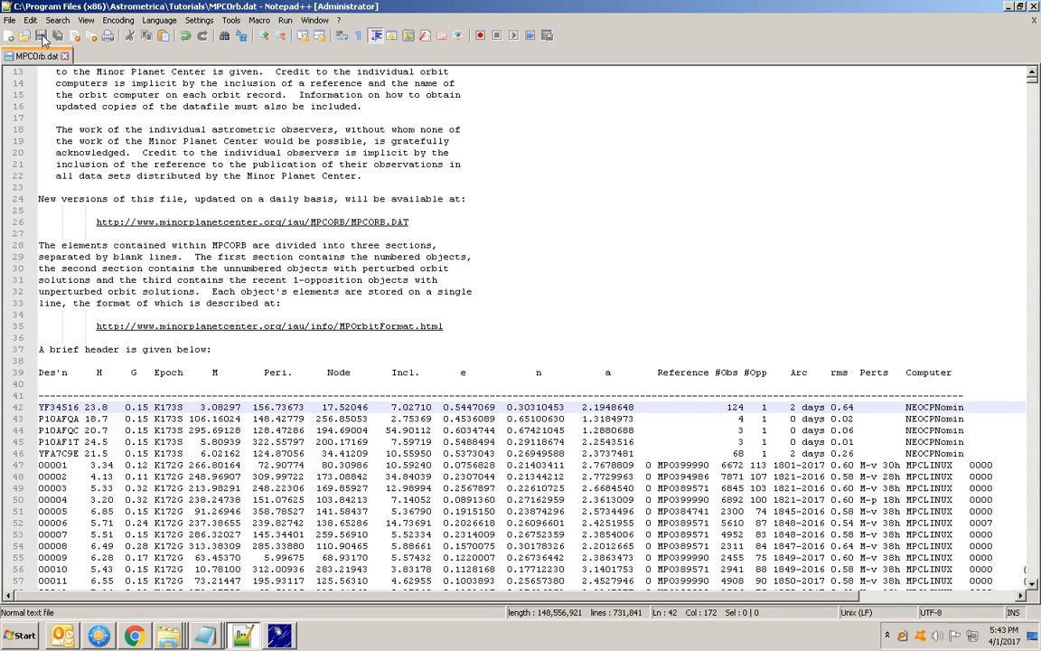
left_click(281, 638)
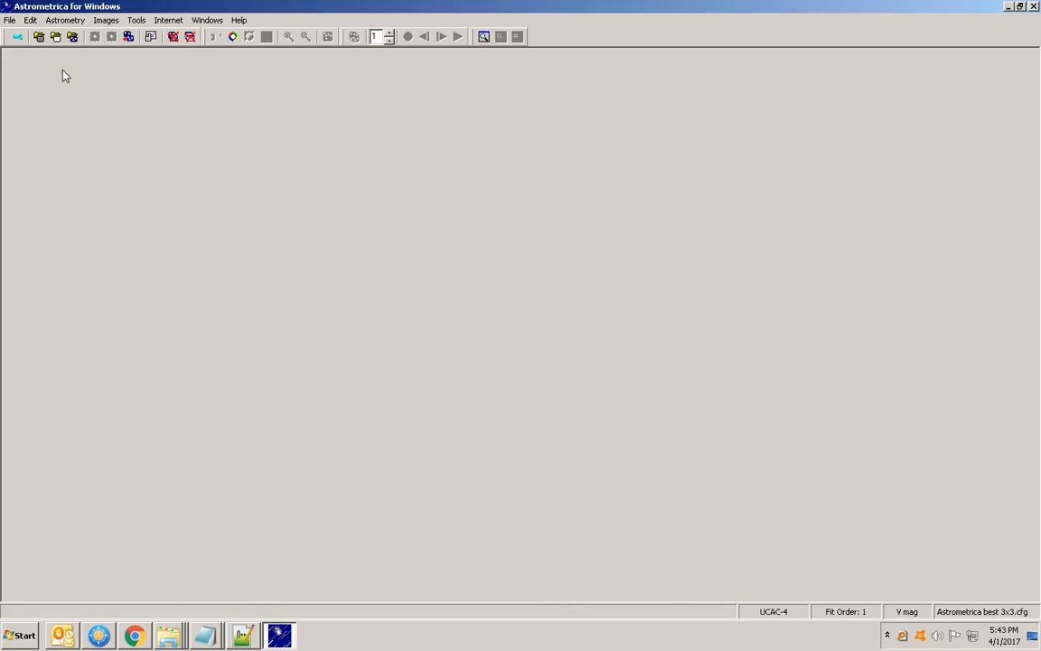
left_click(10, 19)
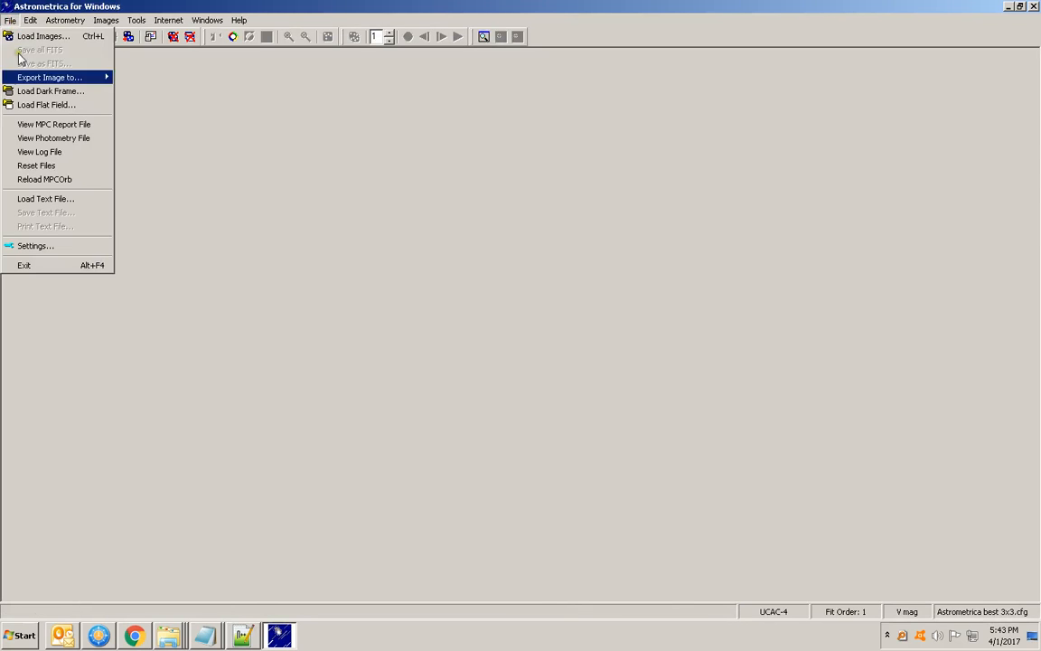
left_click(65, 181)
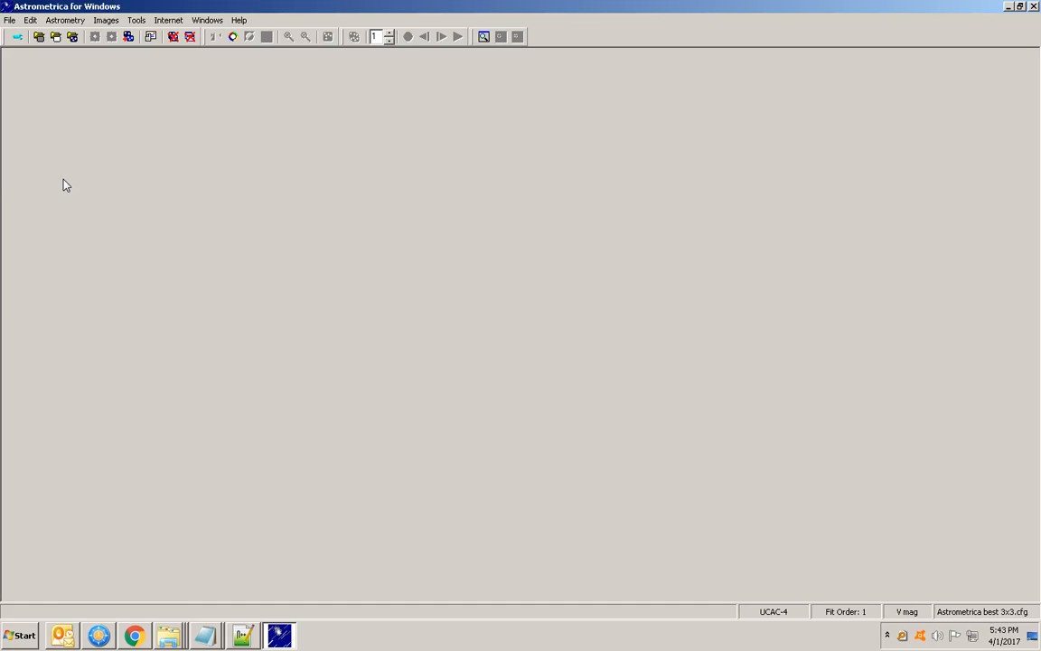
Switch back to Notepad++ with the saved MPCOrb.dat and close the program
left_click(241, 634)
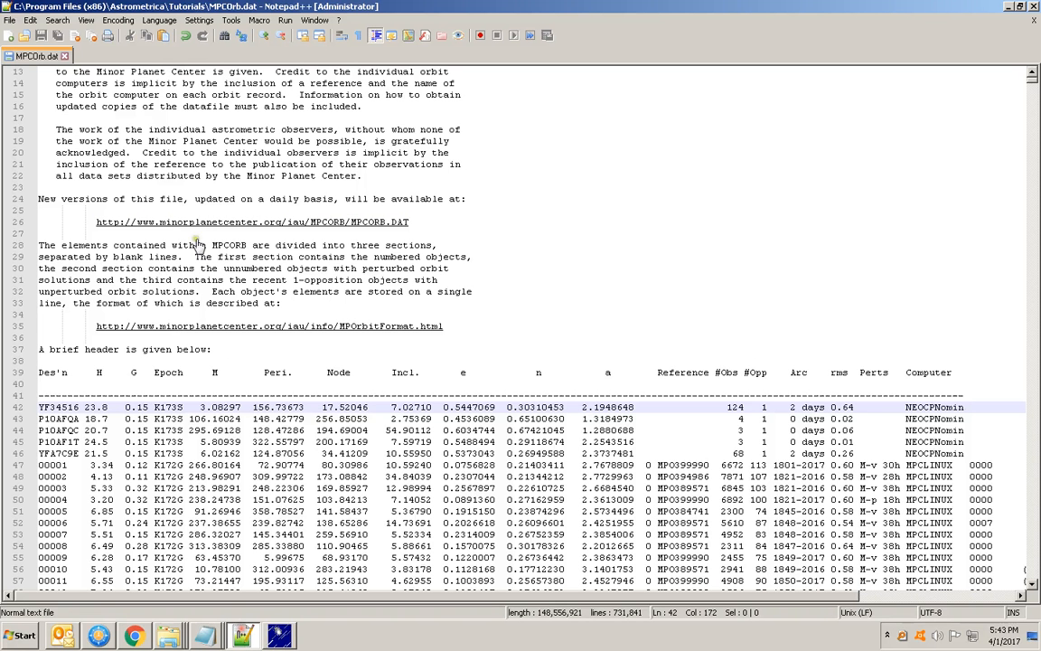
left_click(1034, 7)
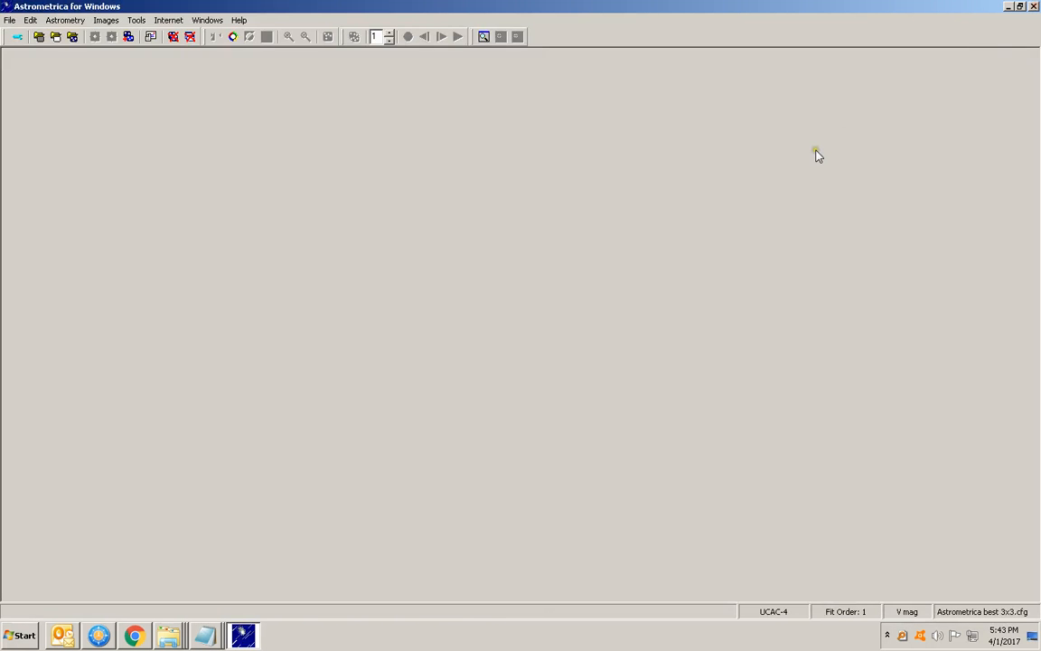